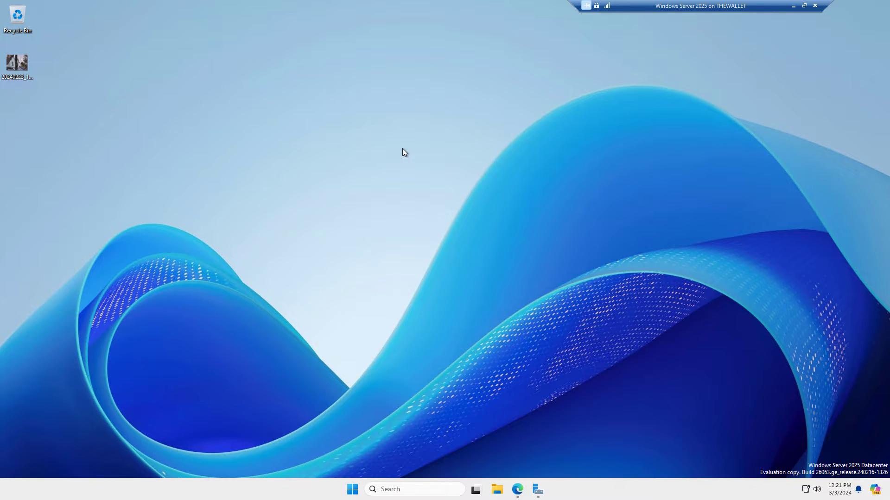
# - Open Personalize from the desktop shortcut menu and restore the Settings window to a smaller size
pyautogui.rightClick(395, 180)
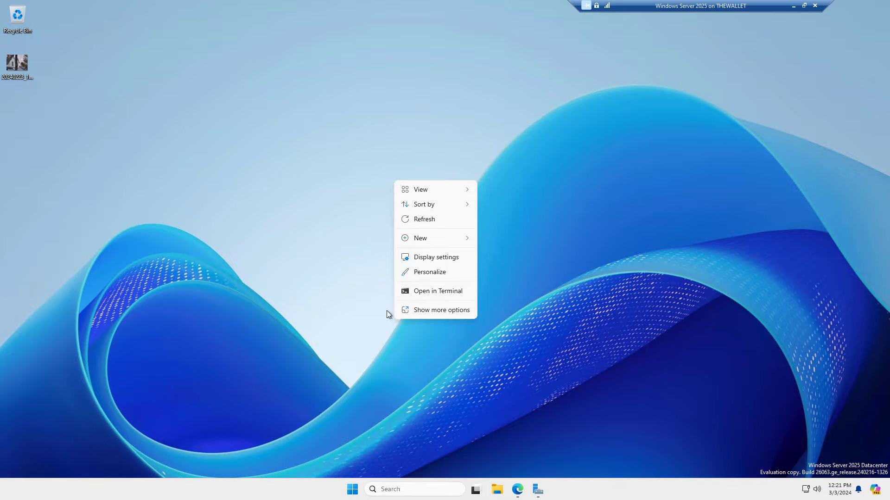
pyautogui.click(439, 271)
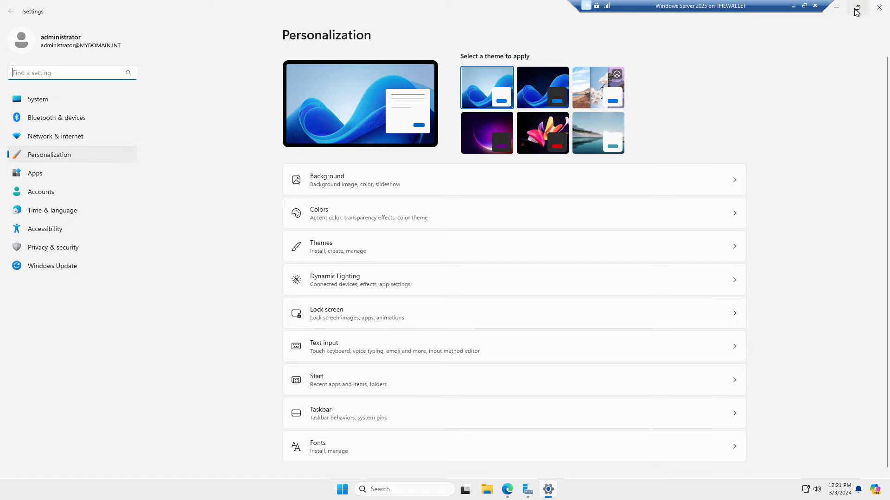
pyautogui.click(857, 8)
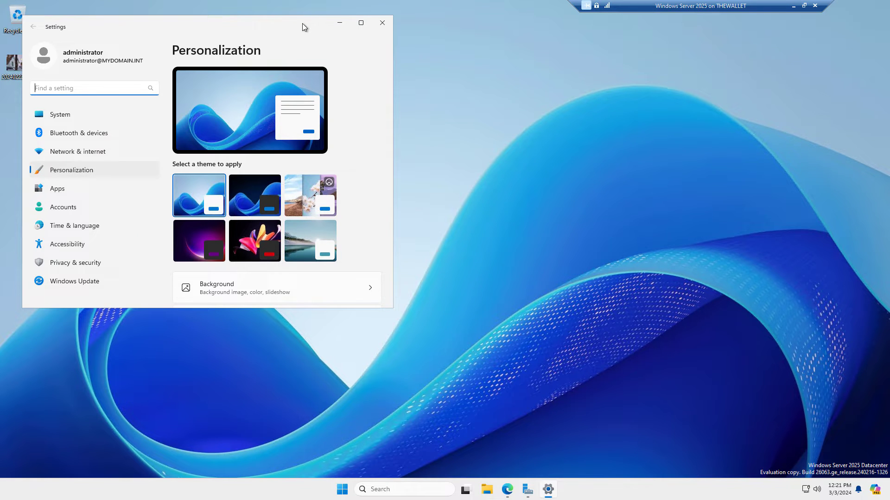
# - Move Settings right and apply the third theme, the coastal cliffs and beach wallpaper
pyautogui.moveTo(302, 23); pyautogui.dragTo(433, 19)
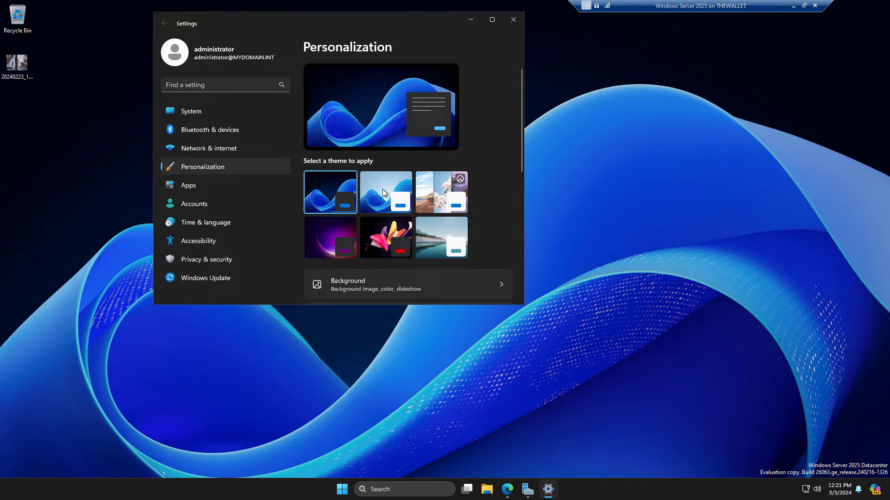
pyautogui.click(472, 20)
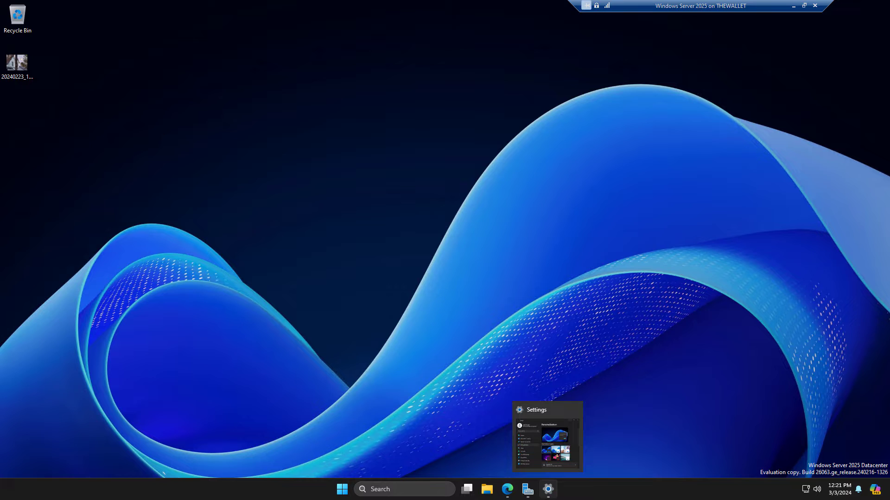
pyautogui.click(547, 494)
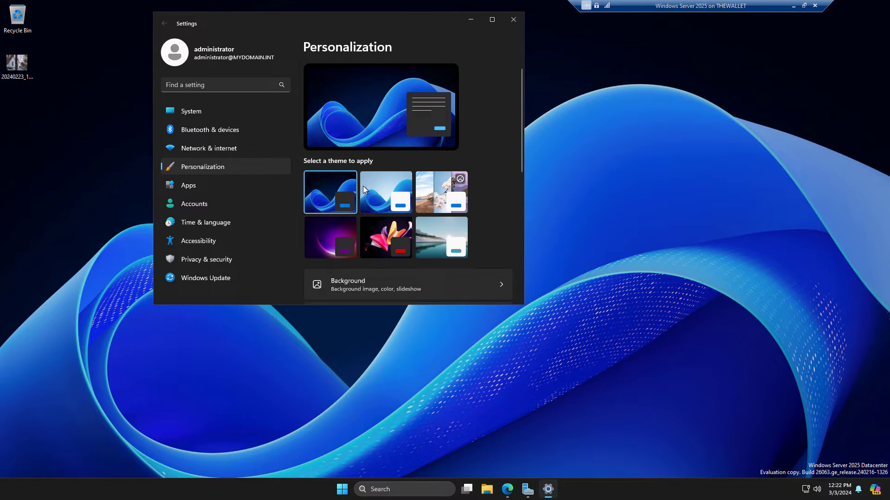
pyautogui.click(429, 183)
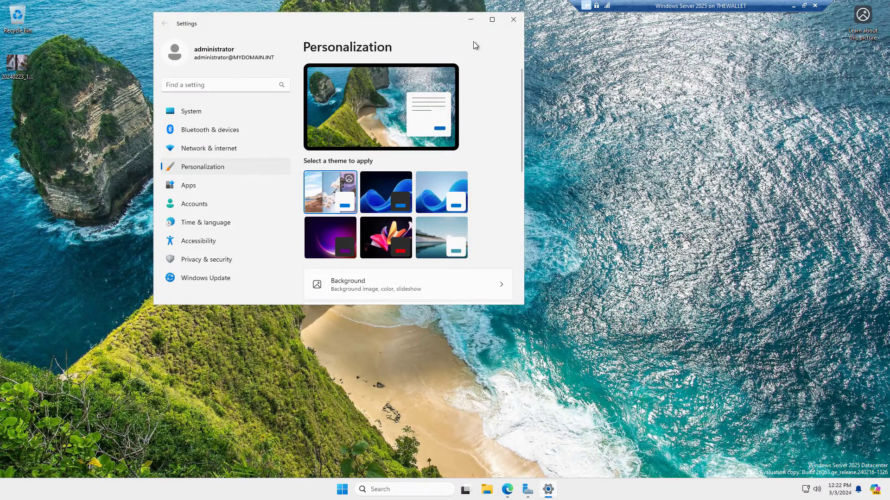
pyautogui.click(470, 20)
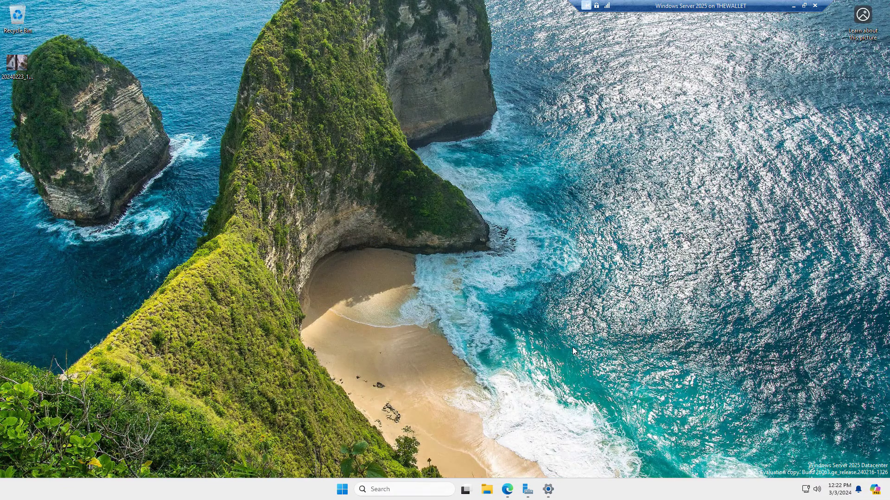
pyautogui.click(550, 492)
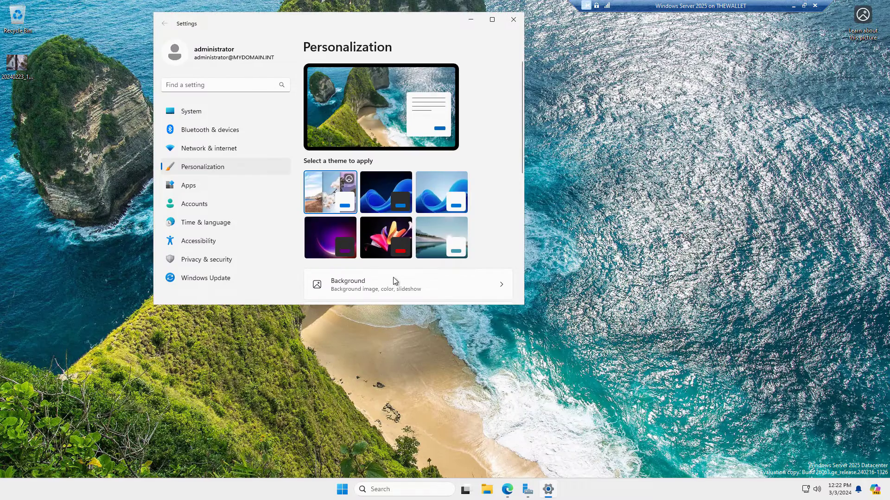
# - Apply the purple theme and preview its wallpaper on the desktop
pyautogui.click(326, 240)
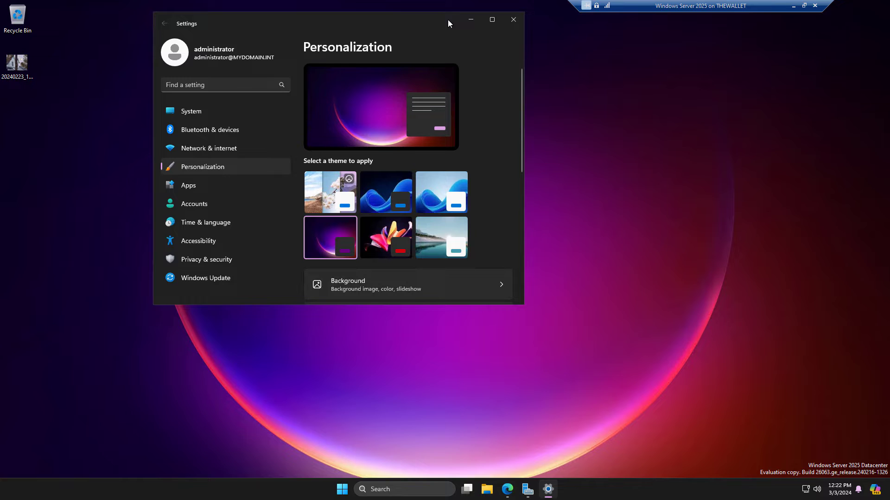
pyautogui.click(470, 19)
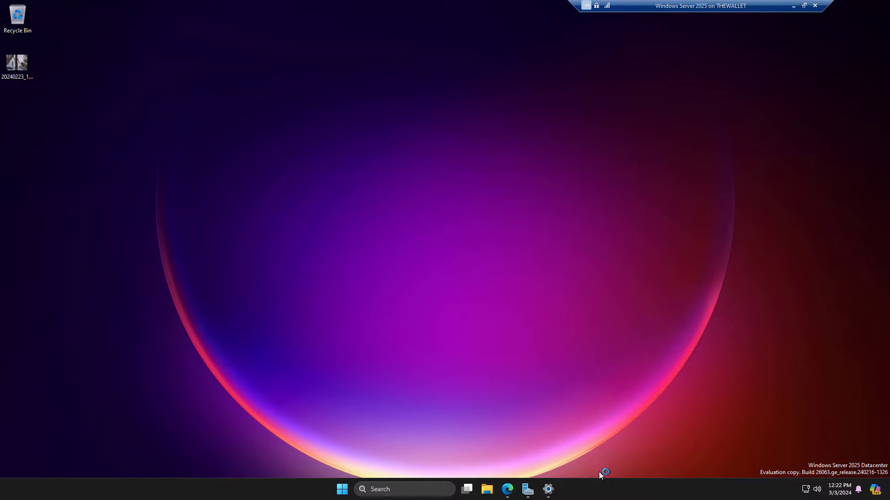
pyautogui.click(552, 495)
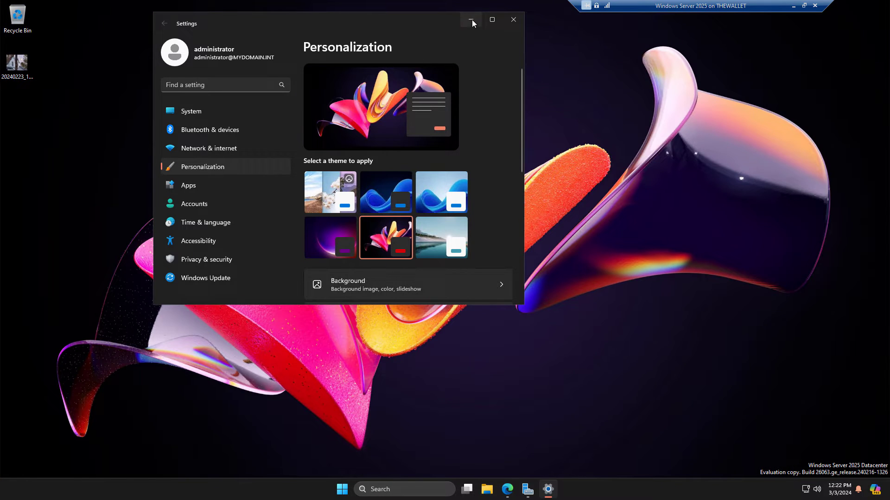
# - Preview the flower wallpaper, then switch to the light lake landscape theme
pyautogui.click(471, 19)
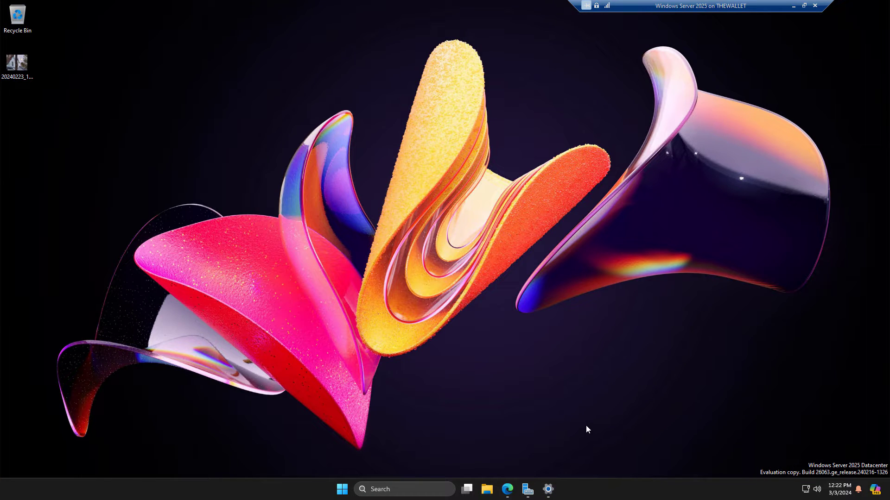
pyautogui.click(342, 489)
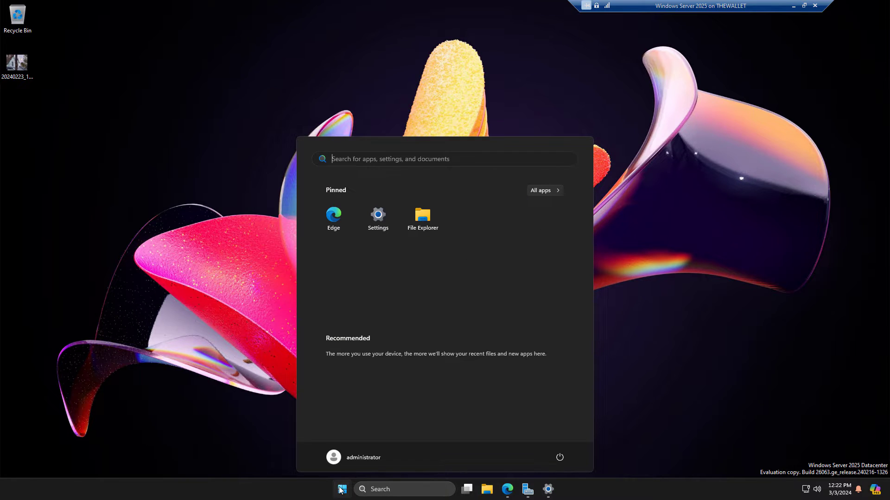
pyautogui.click(341, 491)
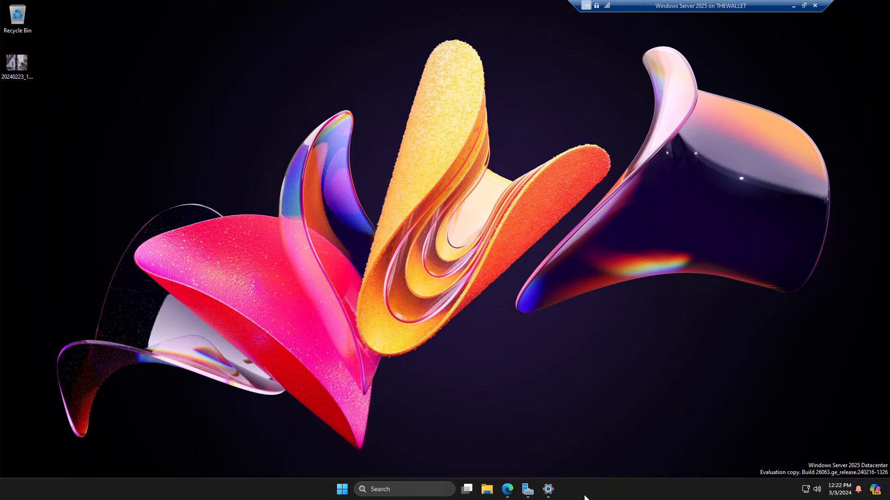
pyautogui.click(548, 489)
pyautogui.click(441, 230)
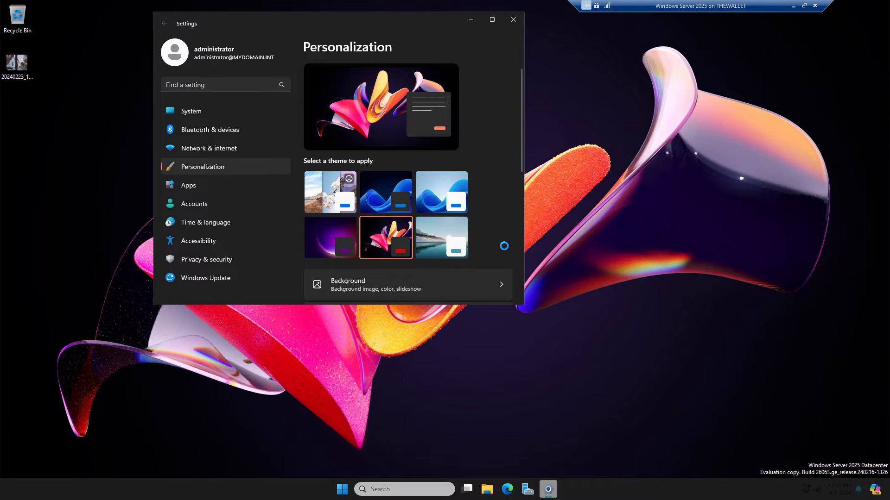
# - Check the lake wallpaper, then scroll the Personalization page to locate Background
pyautogui.click(478, 23)
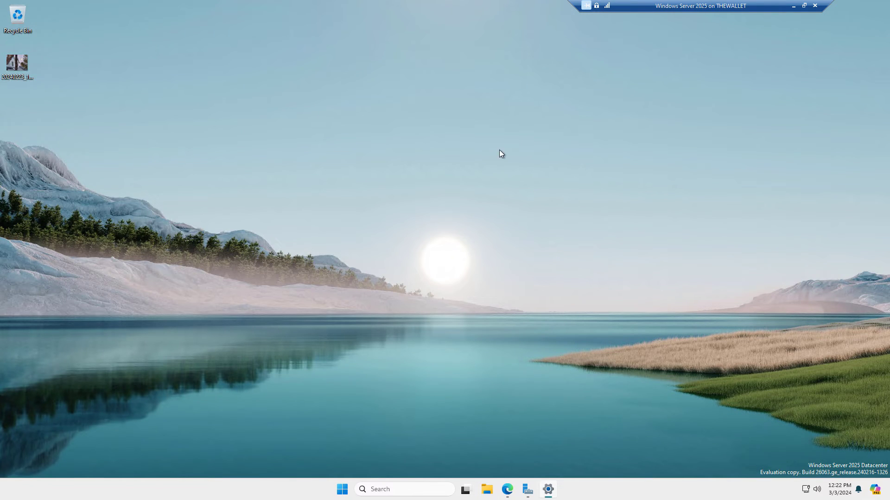
pyautogui.click(548, 488)
pyautogui.scroll(-4, 355, 206)
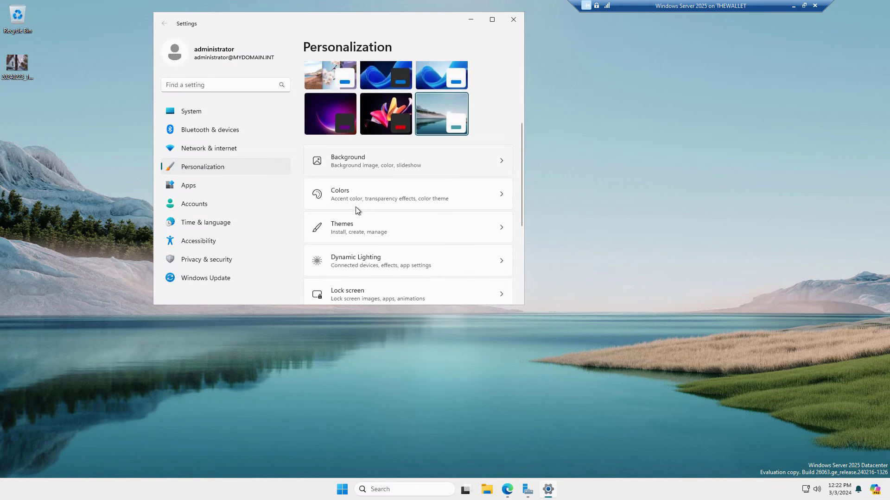
pyautogui.scroll(2, 444, 118)
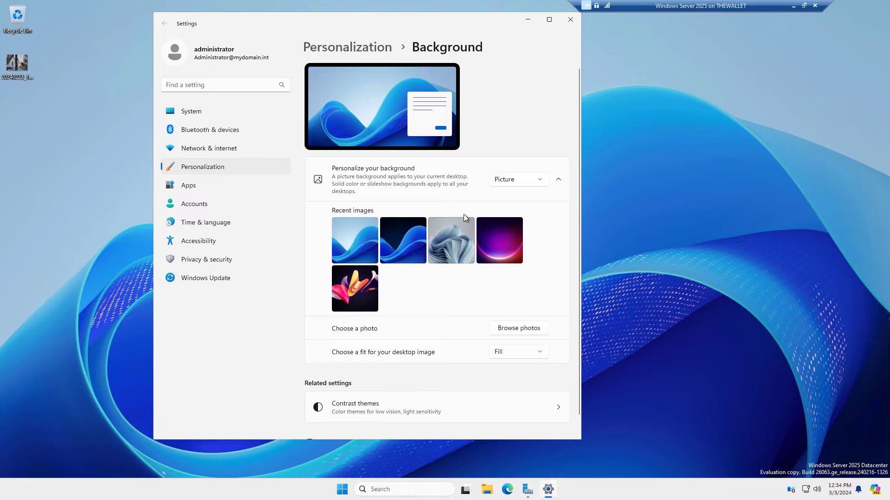
# - Switch Personalize your background to Solid color, leaving a plain black desktop
pyautogui.click(539, 181)
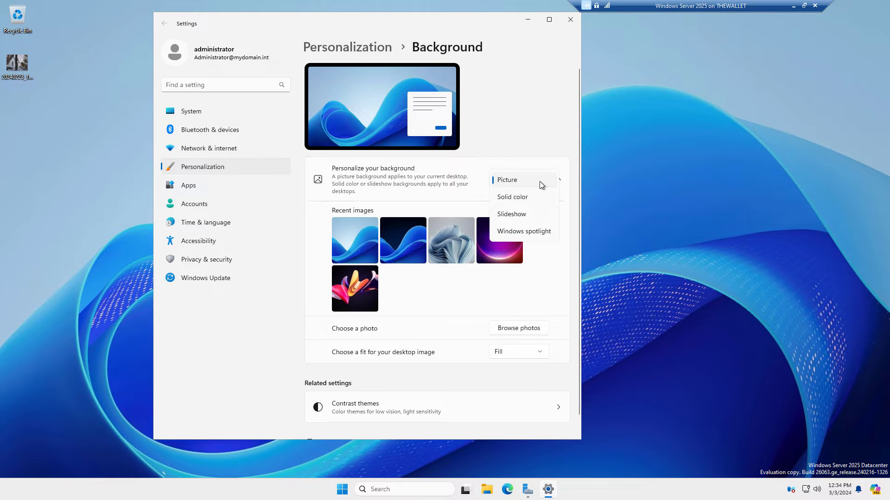
pyautogui.click(515, 198)
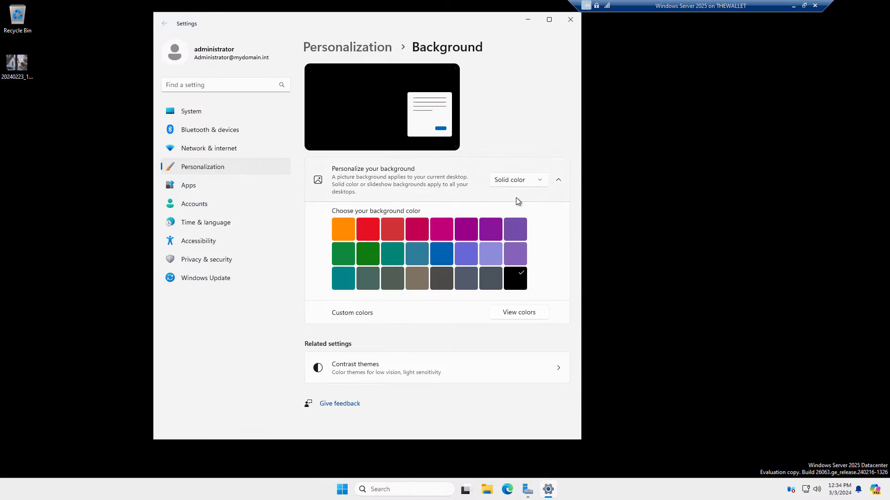
pyautogui.click(538, 181)
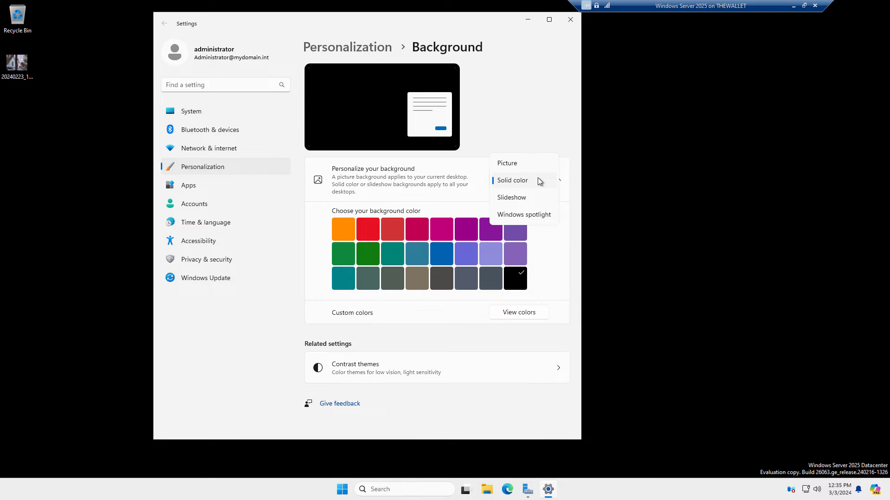
# - Set the background to Slideshow and cancel the Browse folder picker, keeping the Pictures album
pyautogui.click(515, 198)
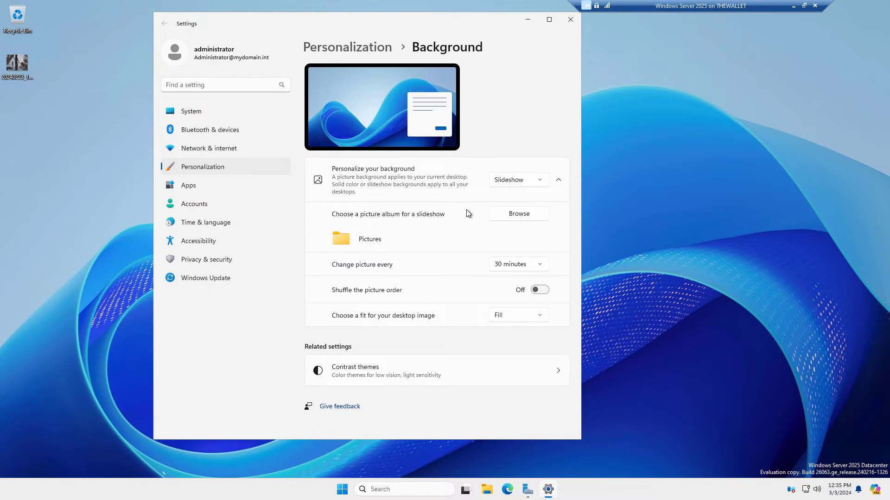
pyautogui.click(516, 217)
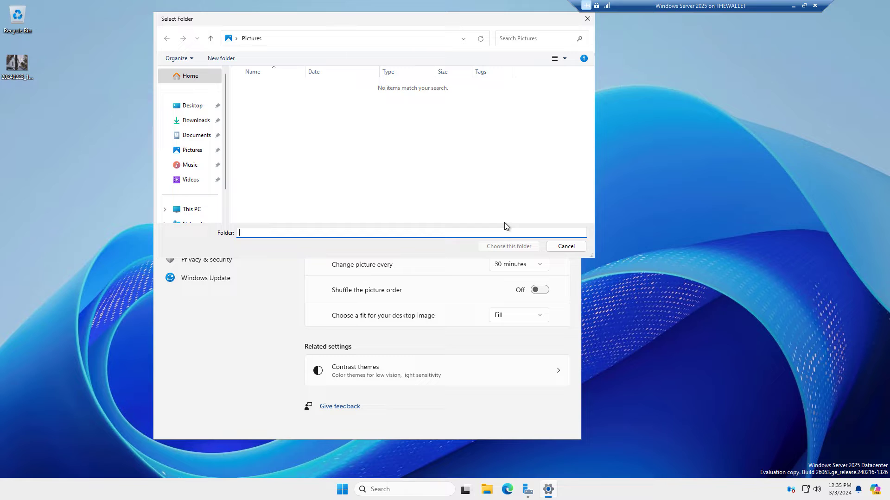
pyautogui.click(560, 246)
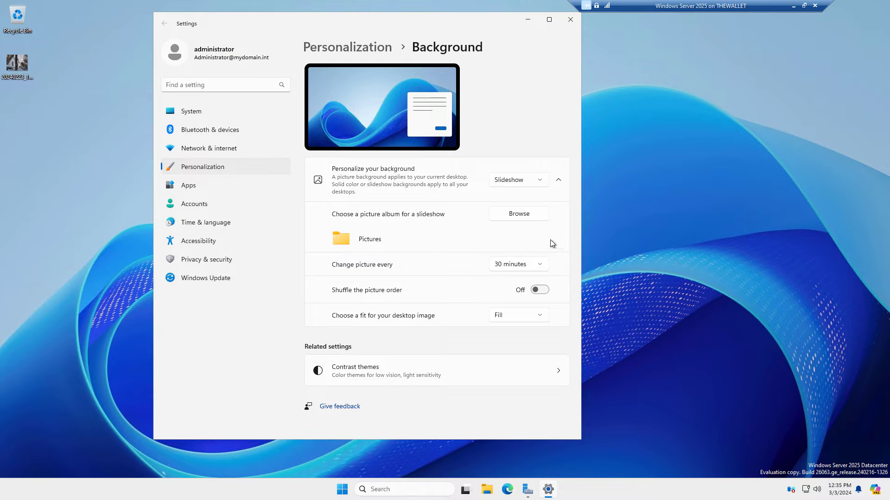
pyautogui.click(541, 184)
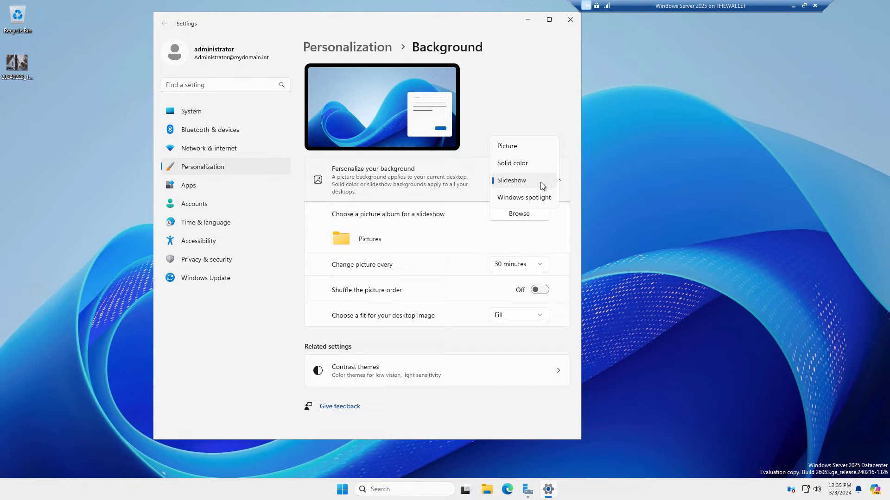
# - Select Windows spotlight as the background and minimize Settings to see the cliffs-and-cove photo
pyautogui.click(525, 199)
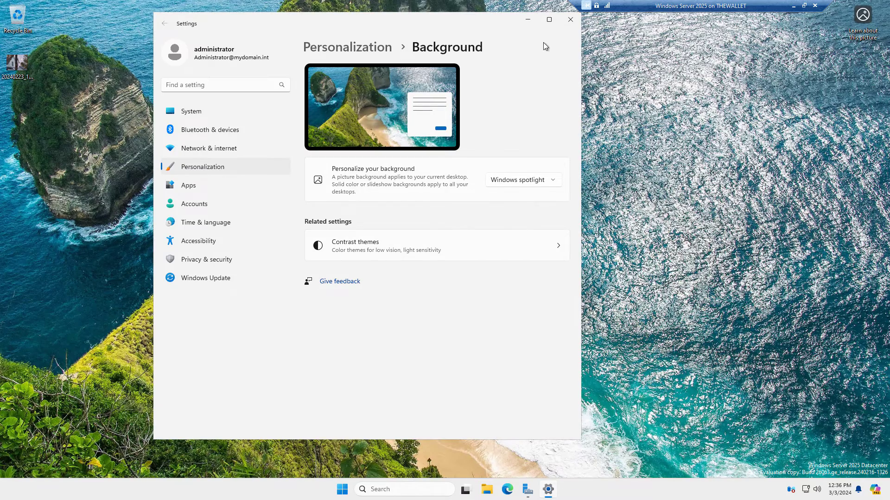
pyautogui.click(529, 21)
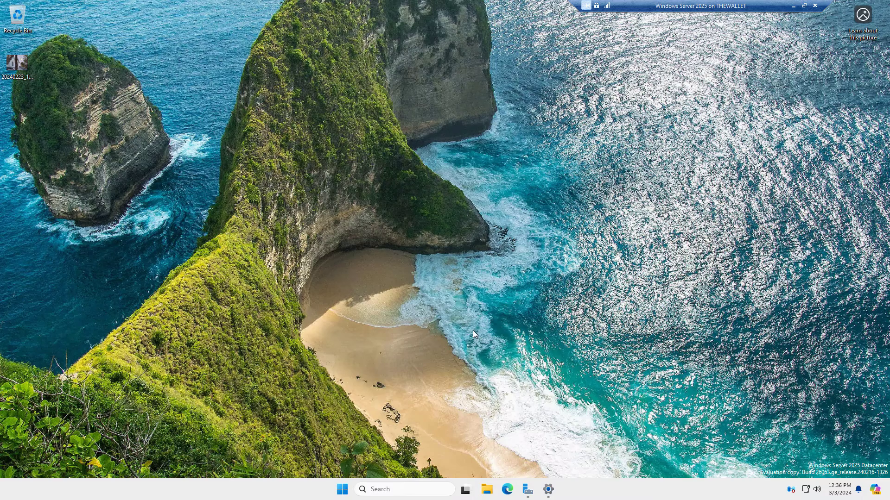
# - Set the background to Picture using photo 20240223_175429 from the Desktop folder
pyautogui.click(548, 489)
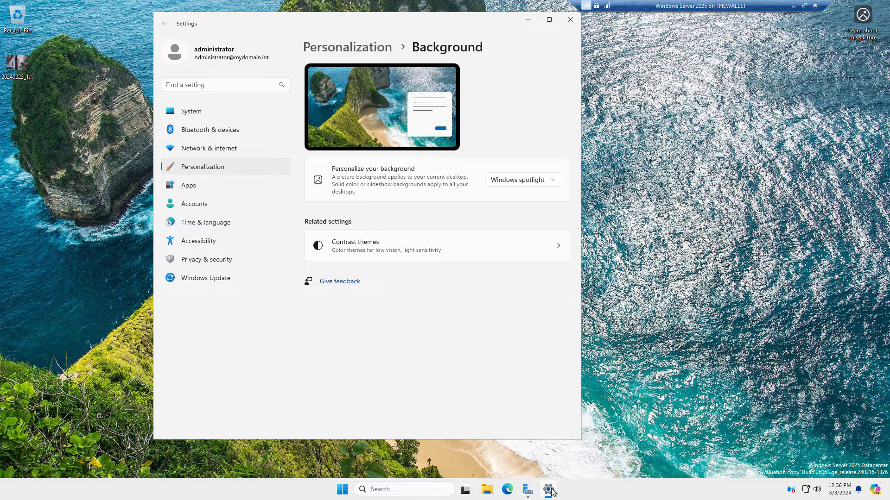
pyautogui.click(553, 180)
pyautogui.click(521, 129)
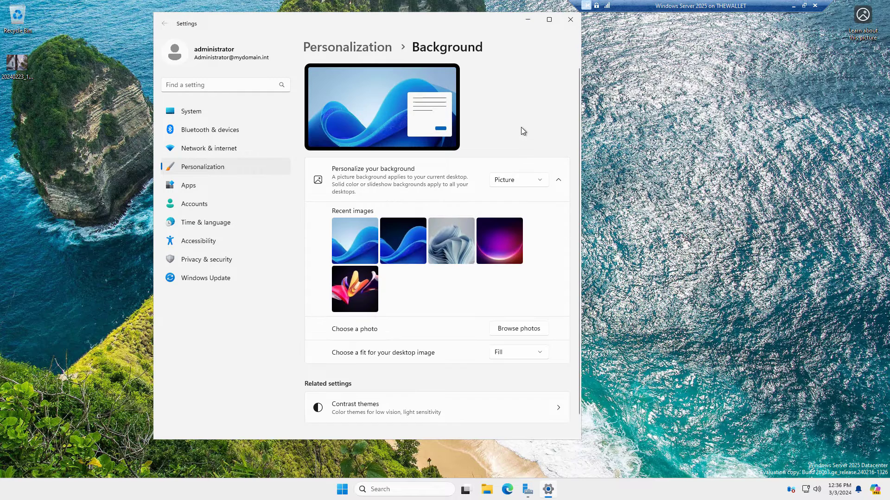
pyautogui.click(510, 330)
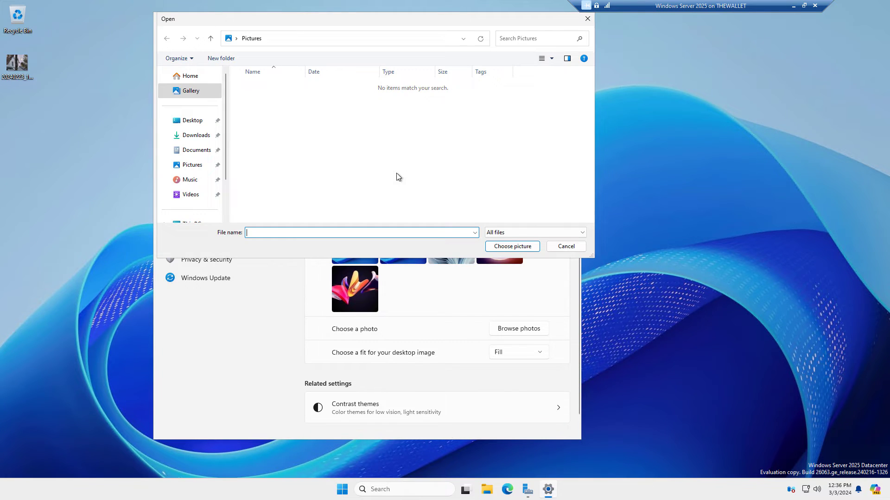
pyautogui.click(193, 122)
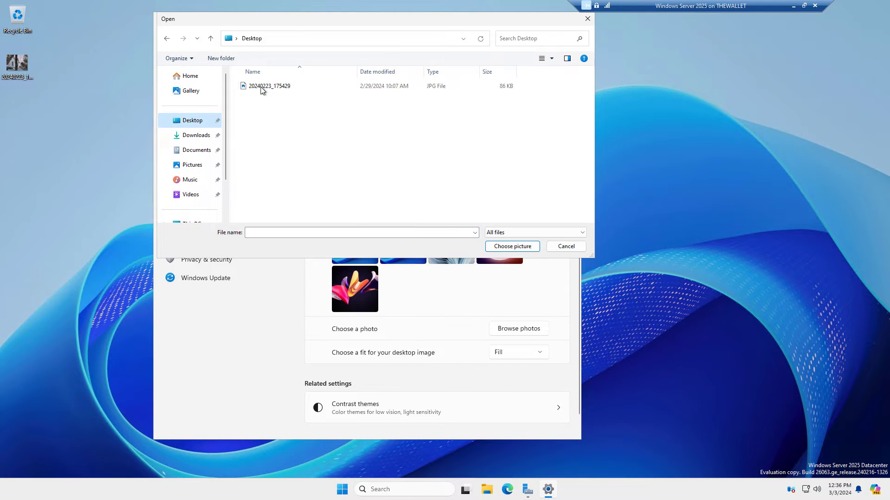
pyautogui.click(262, 88)
pyautogui.doubleClick(262, 88)
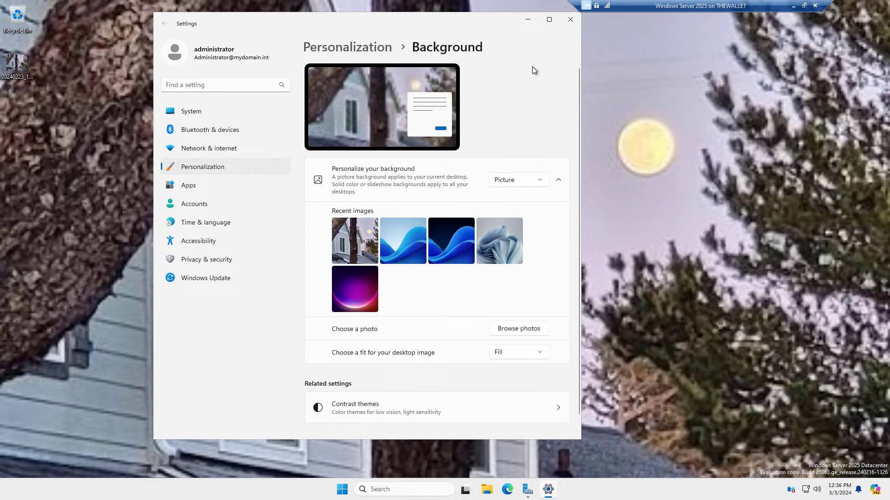
# - Preview the house-and-moon wallpaper, then choose the blue wave thumbnail instead
pyautogui.click(527, 20)
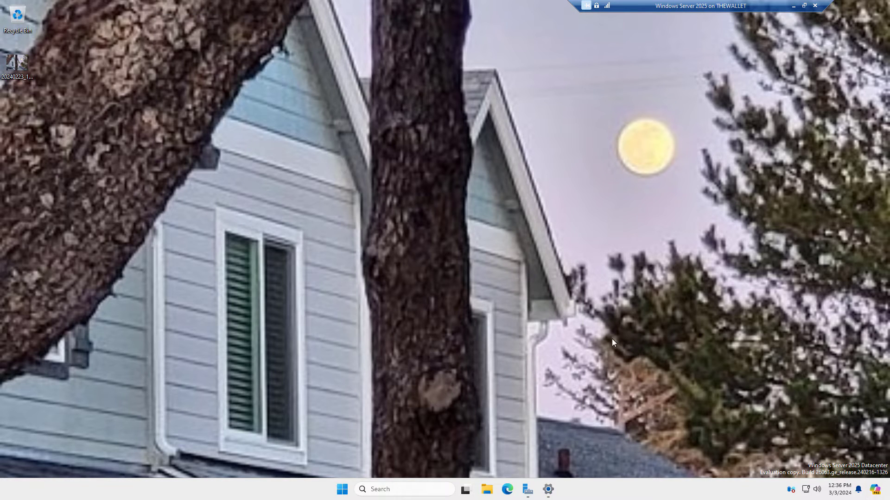
pyautogui.click(548, 490)
pyautogui.click(399, 245)
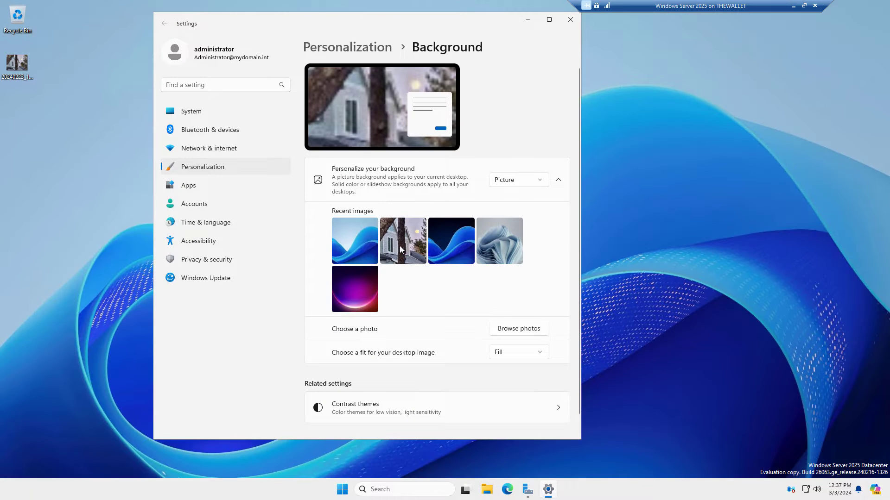
# - Set the desktop image fit to Fit, then to Stretch
pyautogui.scroll(-1, 462, 301)
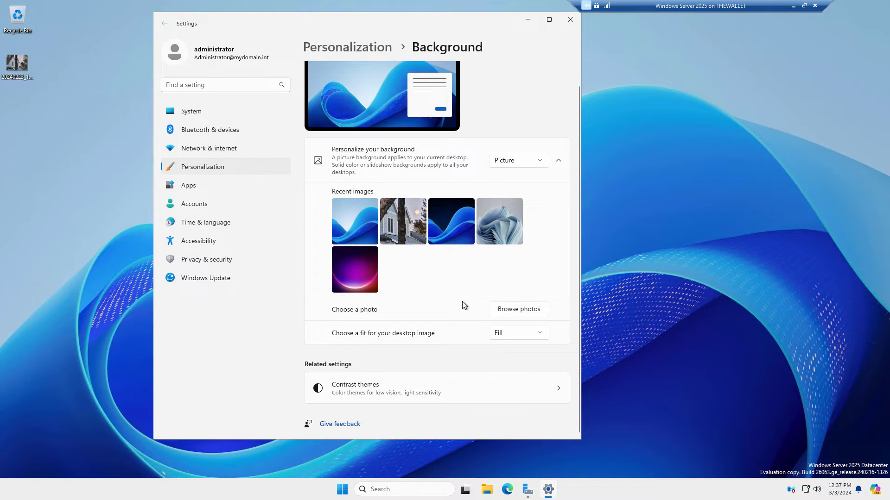
pyautogui.click(518, 333)
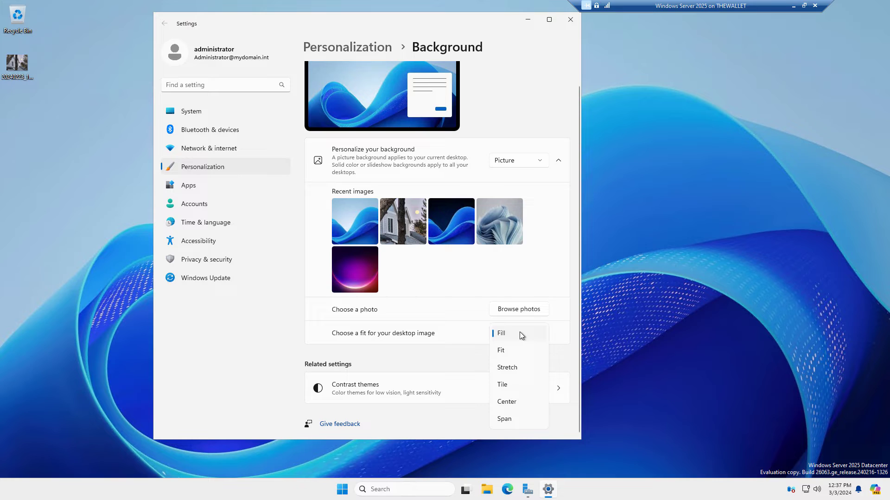
pyautogui.click(505, 351)
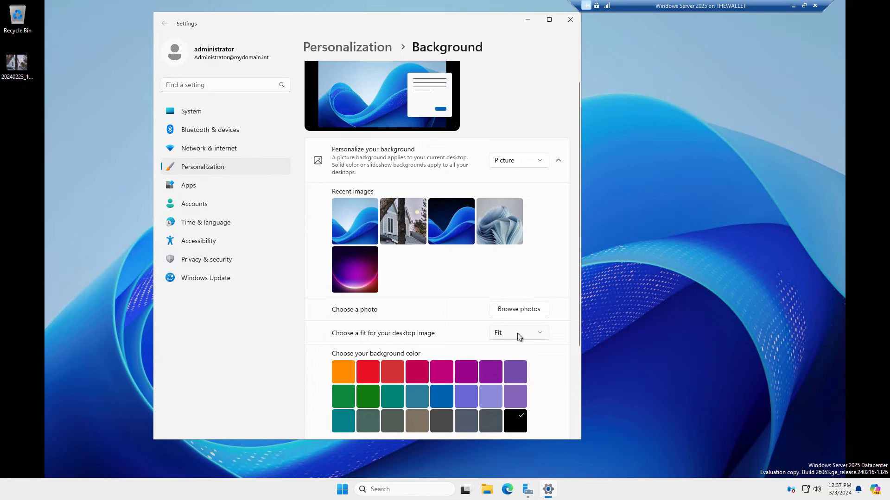
pyautogui.click(517, 333)
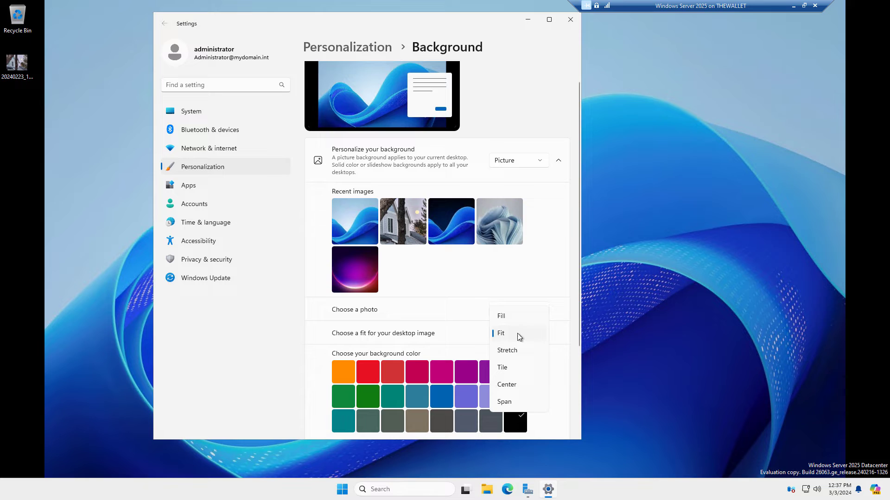
pyautogui.click(506, 352)
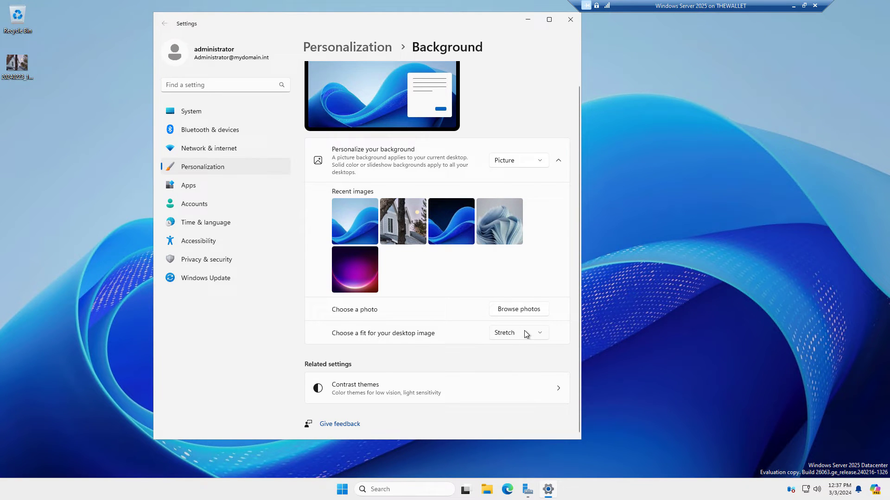
# - Try the Tile and Center fits, minimizing Settings to inspect the centered wallpaper
pyautogui.click(527, 334)
pyautogui.click(512, 353)
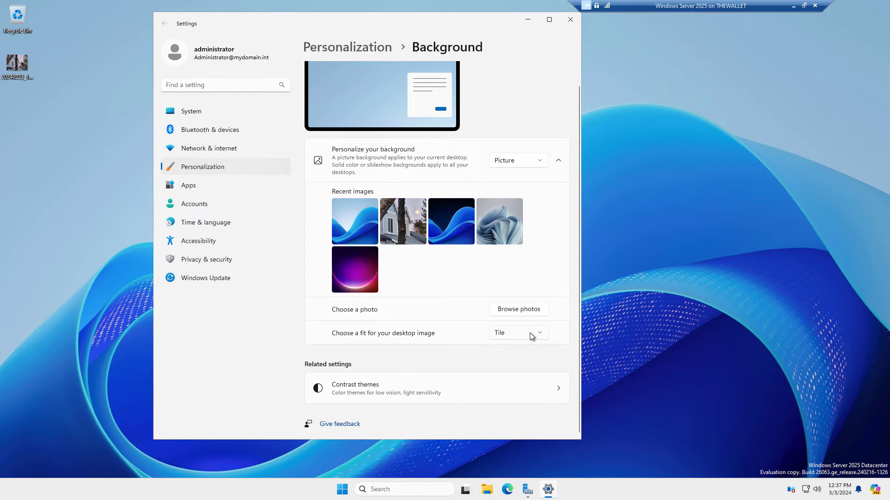
pyautogui.click(531, 332)
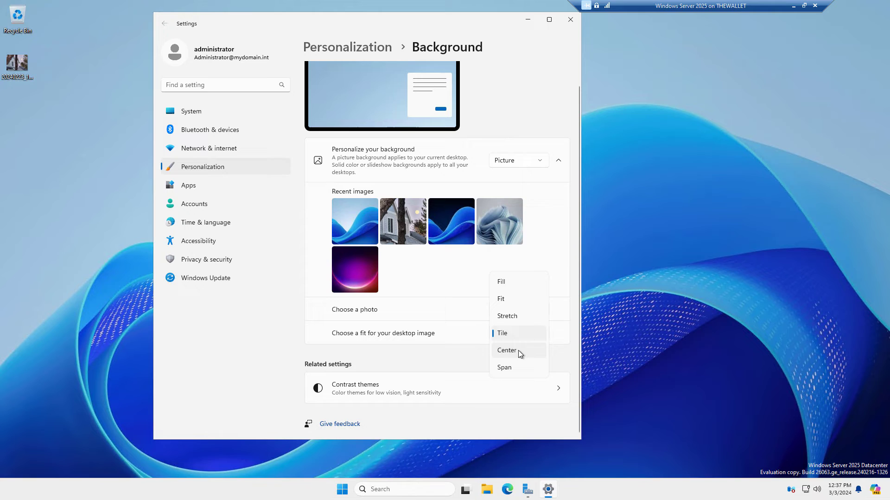
pyautogui.click(518, 350)
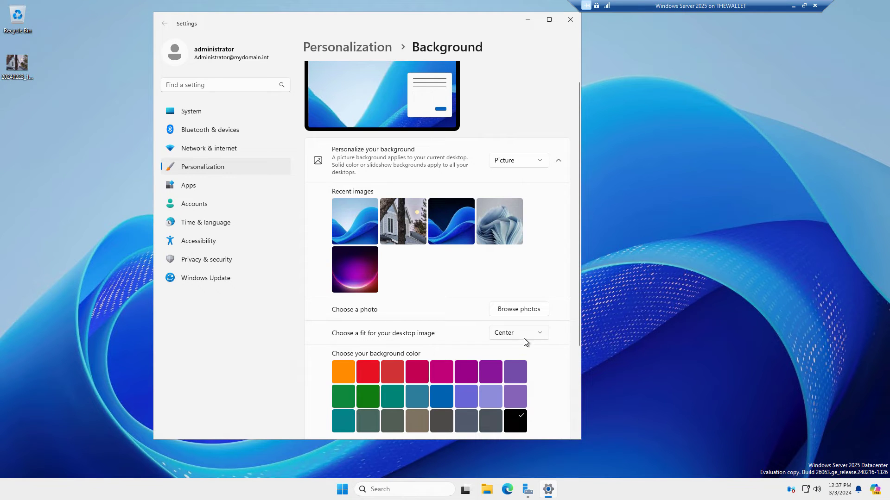
pyautogui.click(527, 19)
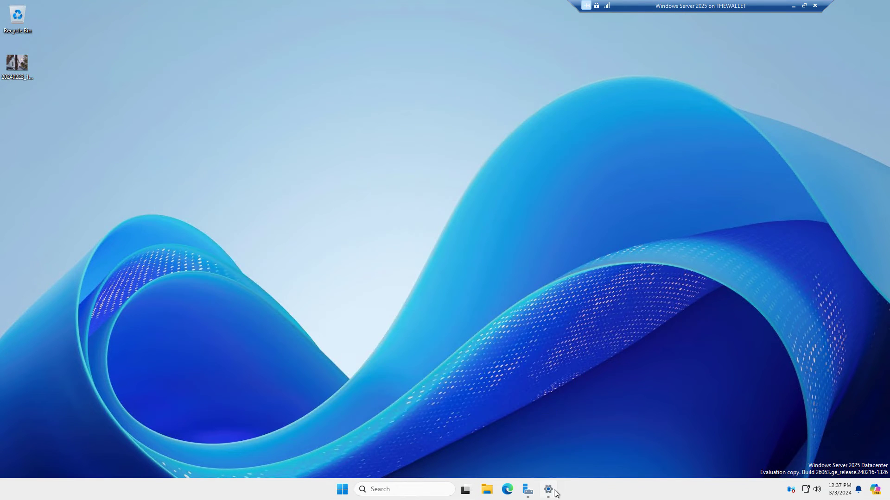
pyautogui.click(548, 489)
pyautogui.scroll(-1, 528, 333)
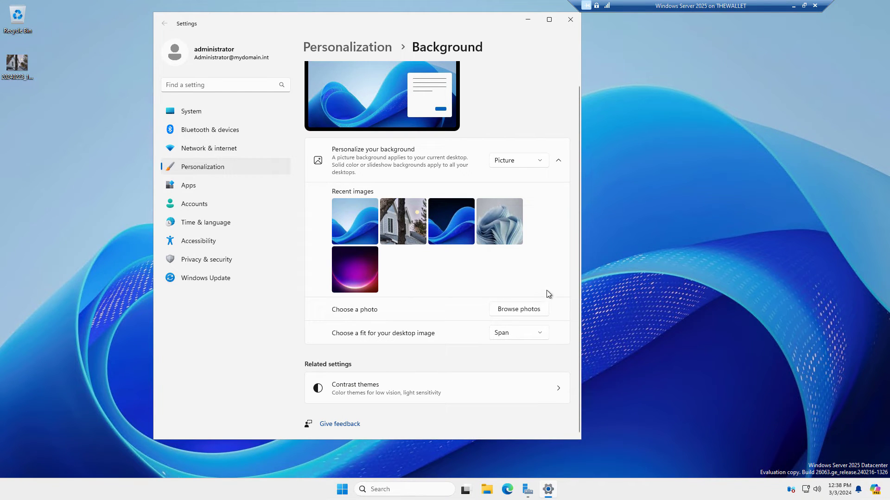
# - Go to Contrast themes, choose Aquatic from the dropdown and apply it
pyautogui.click(438, 386)
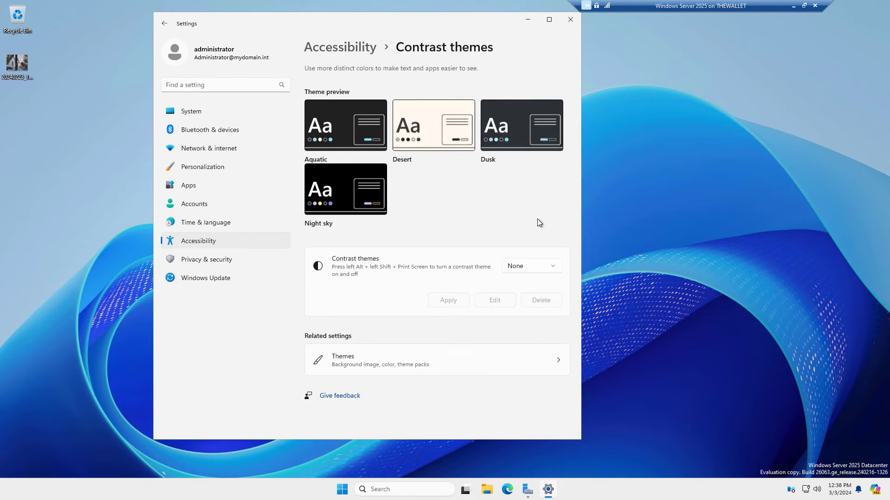
pyautogui.click(535, 266)
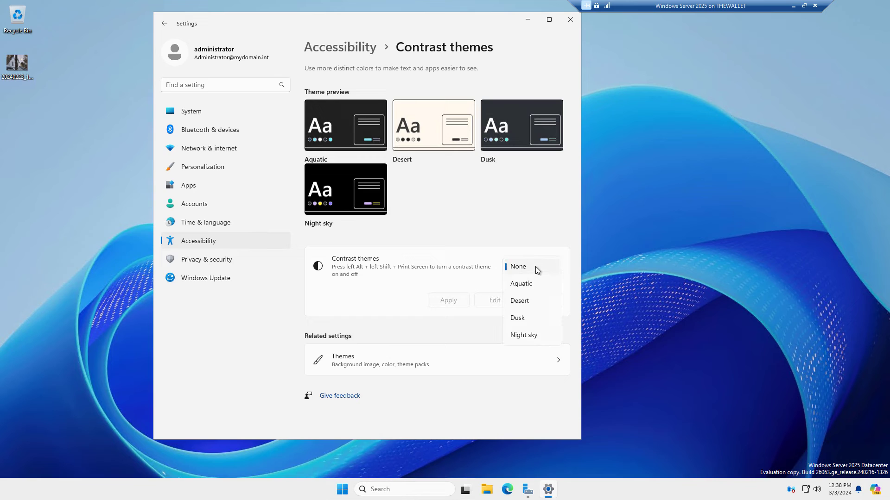
pyautogui.click(527, 285)
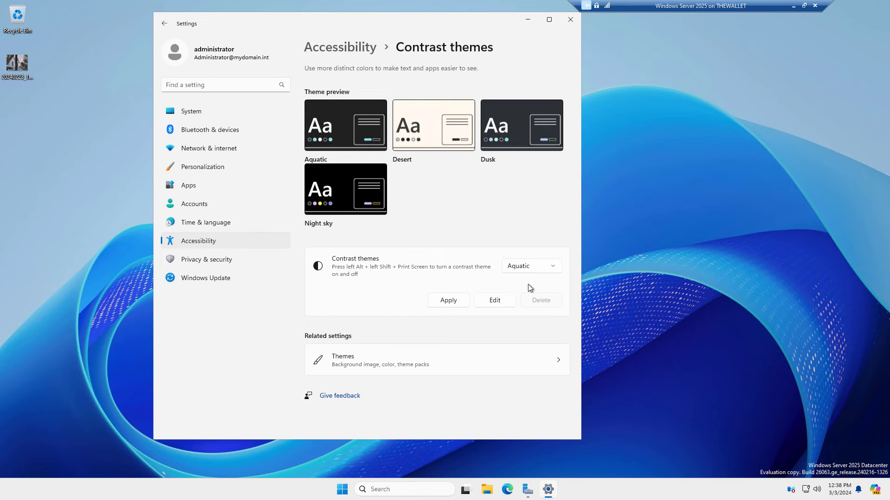
pyautogui.click(453, 303)
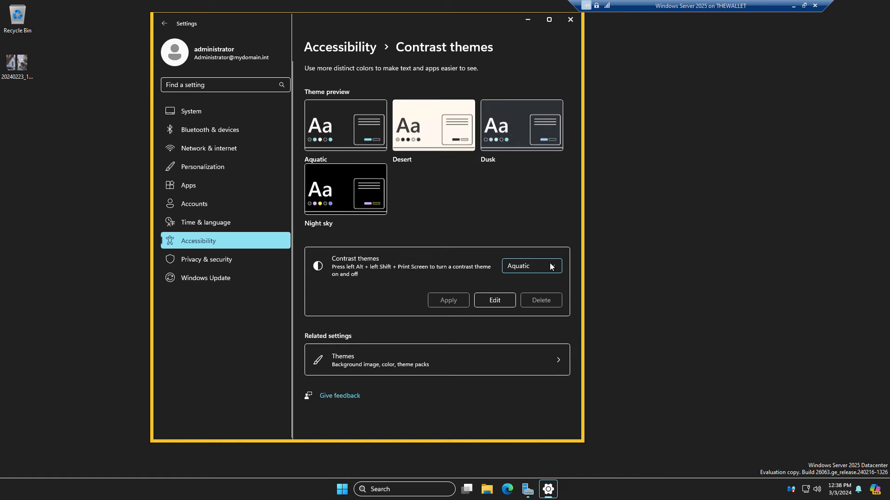
# - Apply the Desert, Dusk and Night sky contrast themes one after another
pyautogui.click(551, 267)
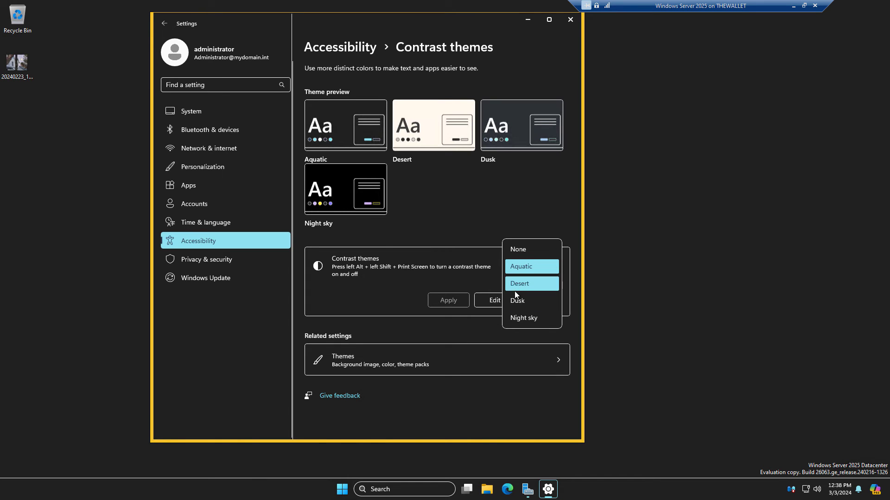
pyautogui.click(524, 284)
pyautogui.click(444, 301)
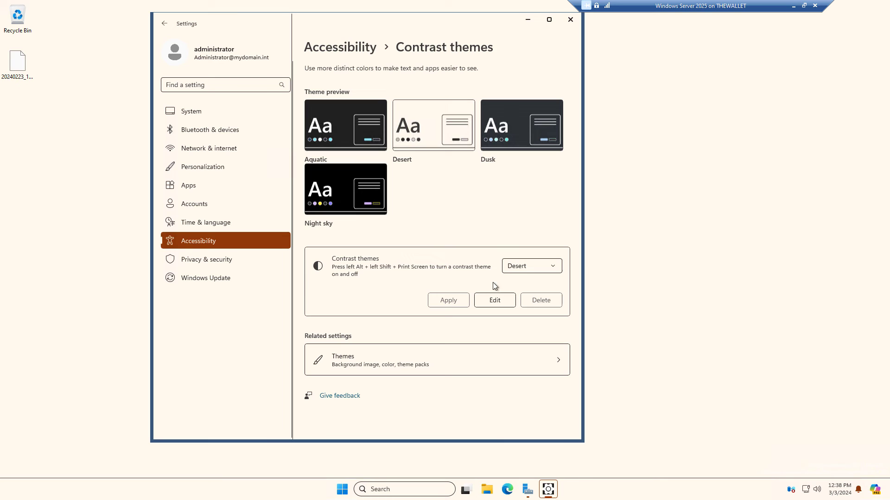
pyautogui.click(538, 267)
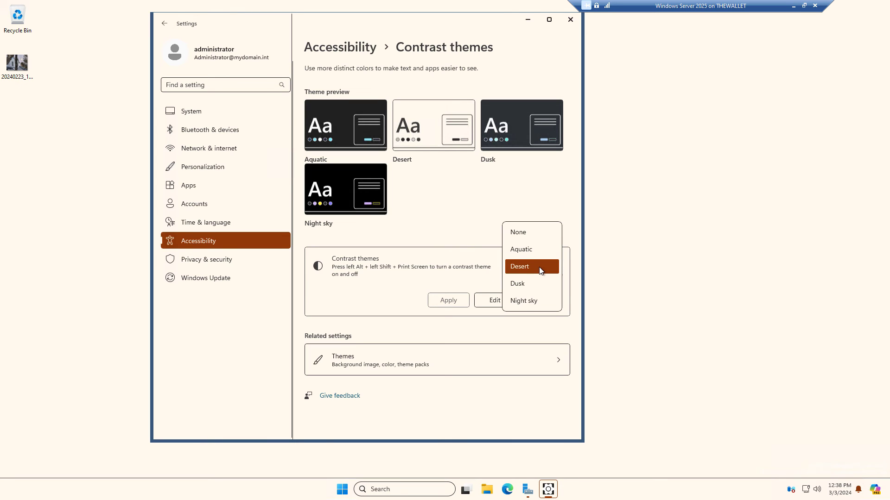
pyautogui.click(532, 283)
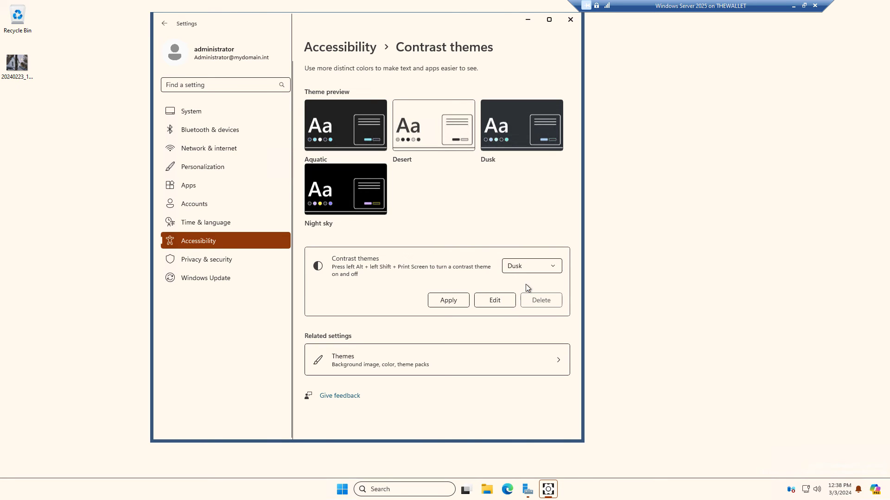
pyautogui.click(448, 301)
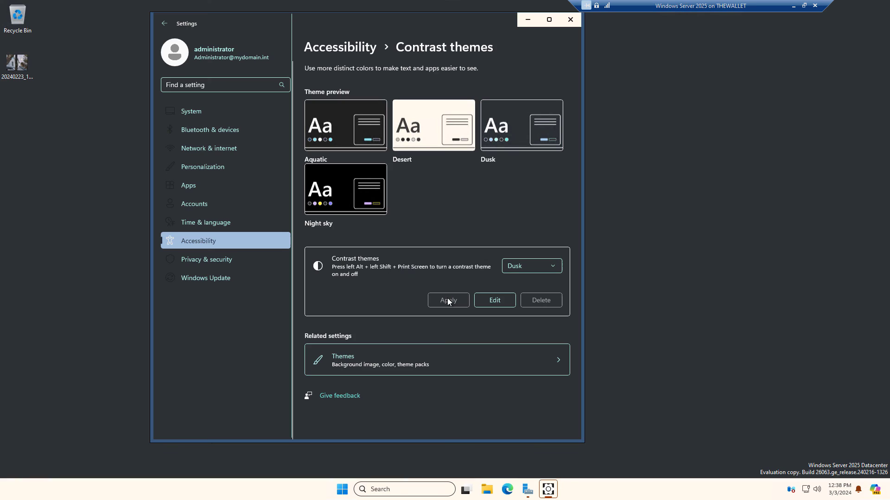
pyautogui.click(536, 268)
pyautogui.click(524, 285)
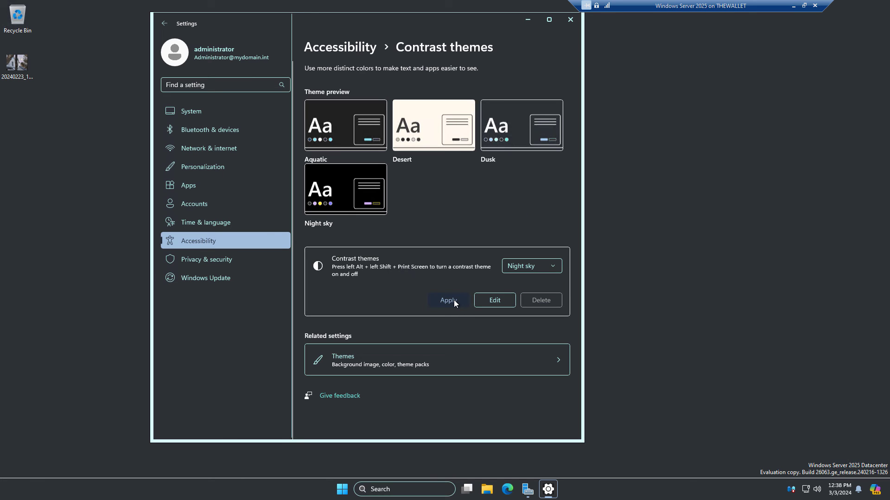
pyautogui.click(454, 300)
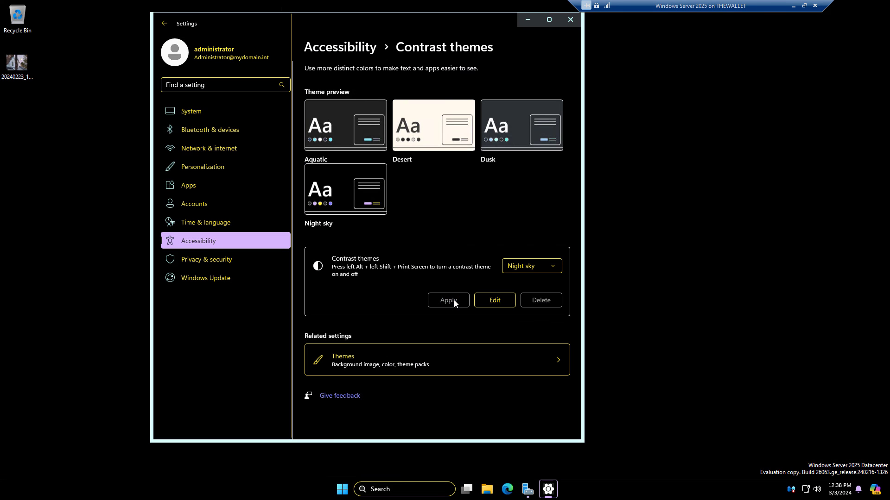
# - Set the contrast theme back to None and apply it
pyautogui.click(548, 267)
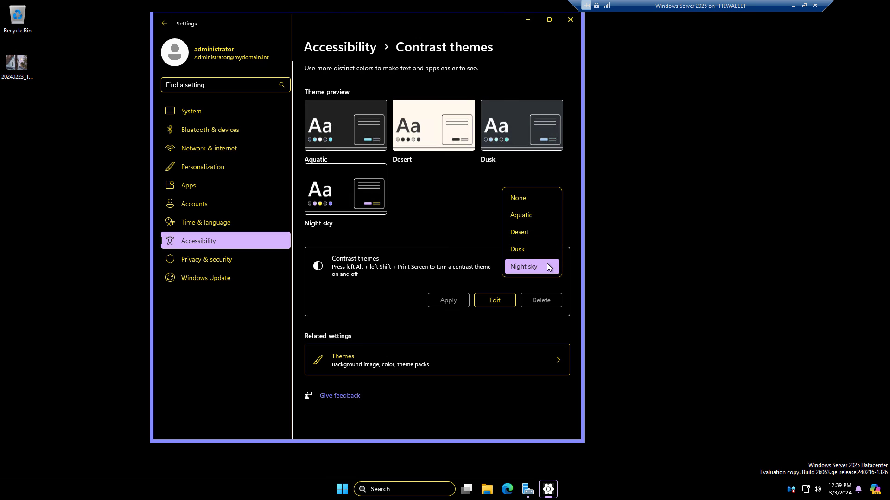
pyautogui.click(533, 195)
pyautogui.click(449, 299)
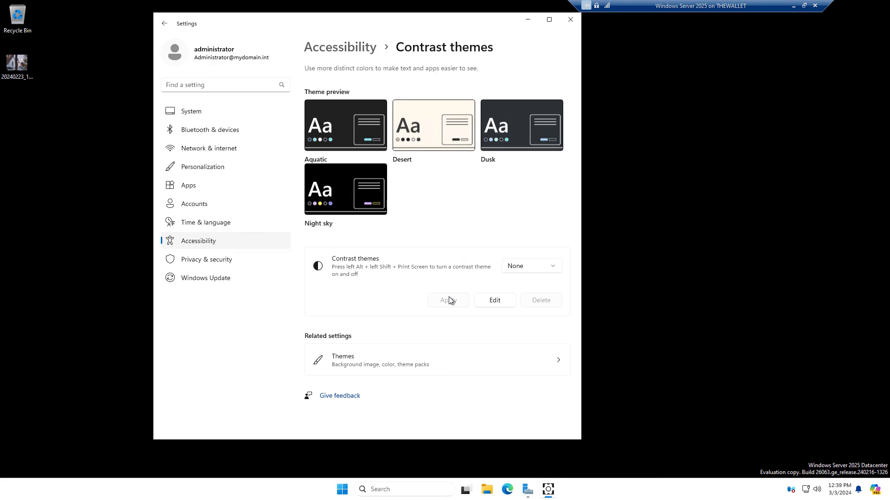